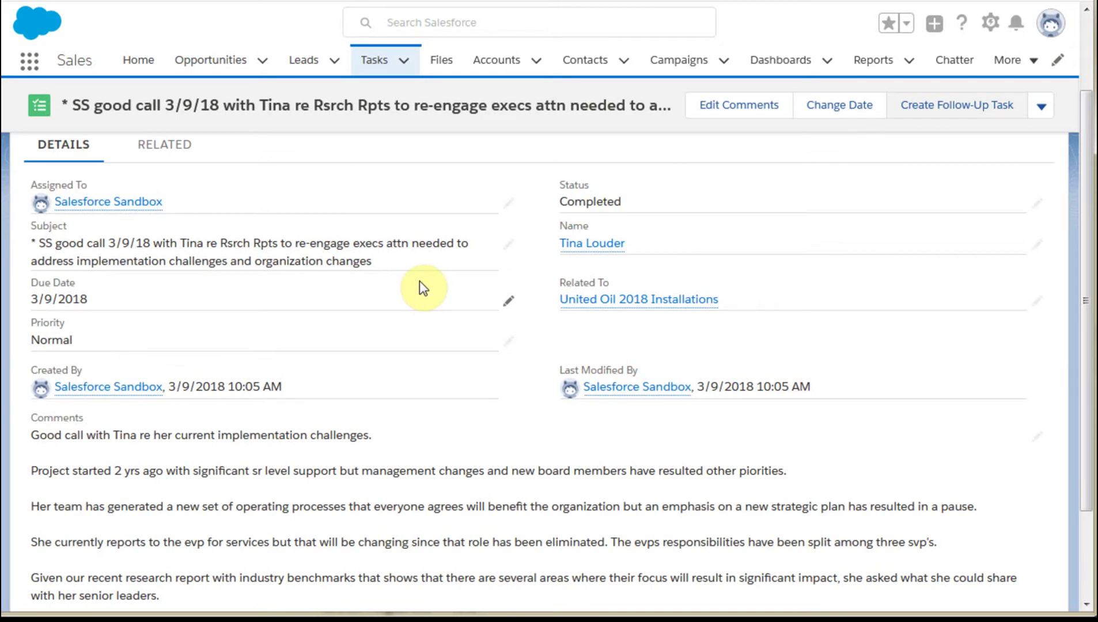
Switch from the completed Salesforce call task to the Gmail window
key(alt+Tab)
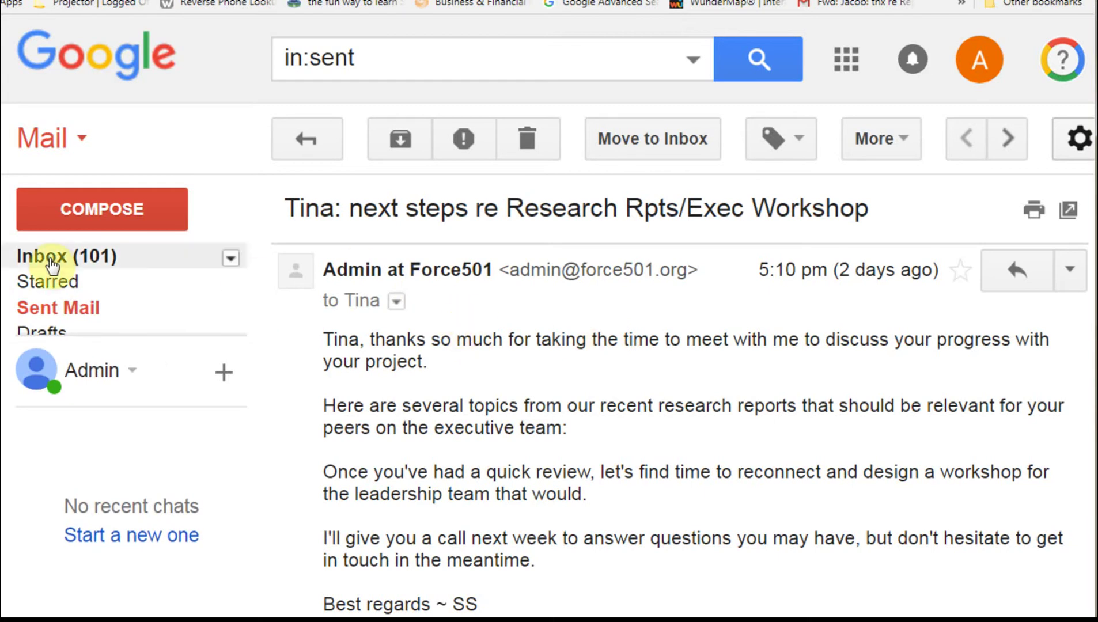
click(57, 307)
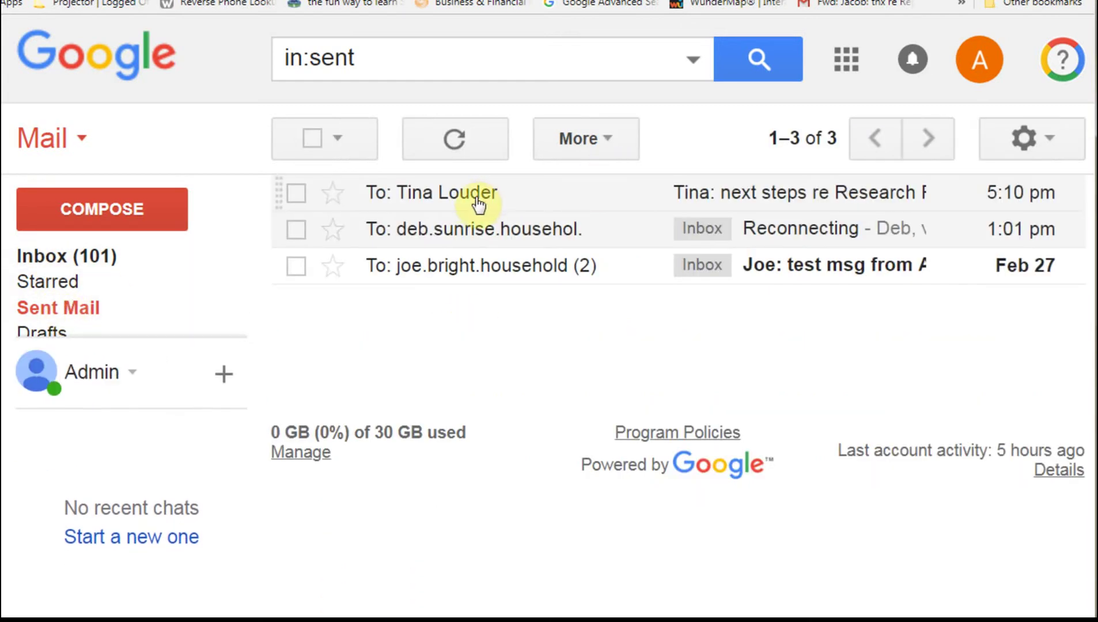
click(698, 187)
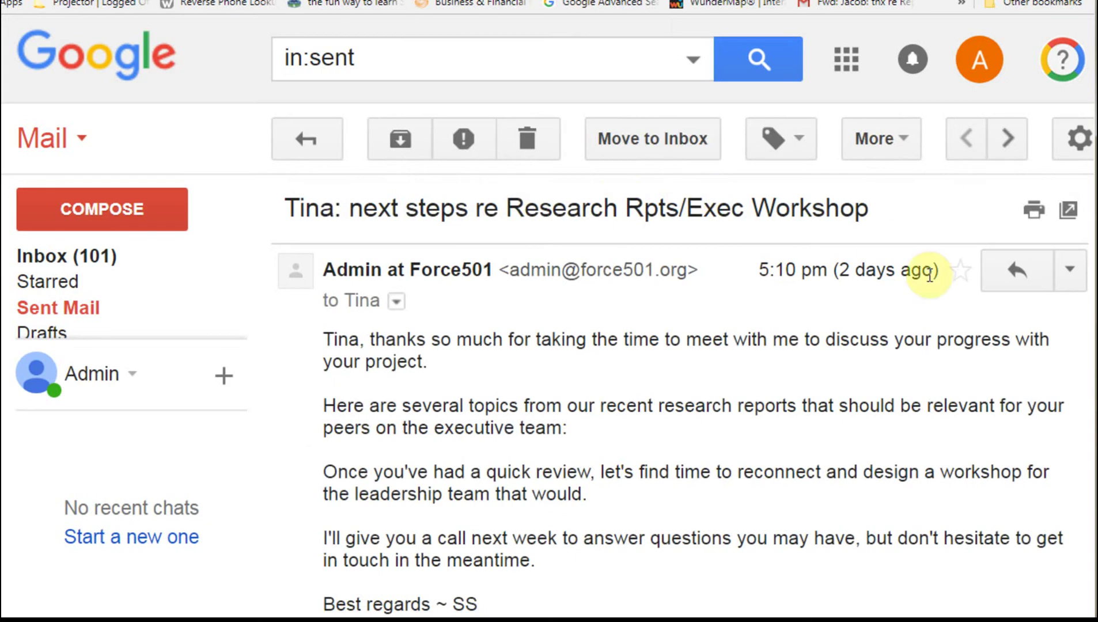
click(1072, 269)
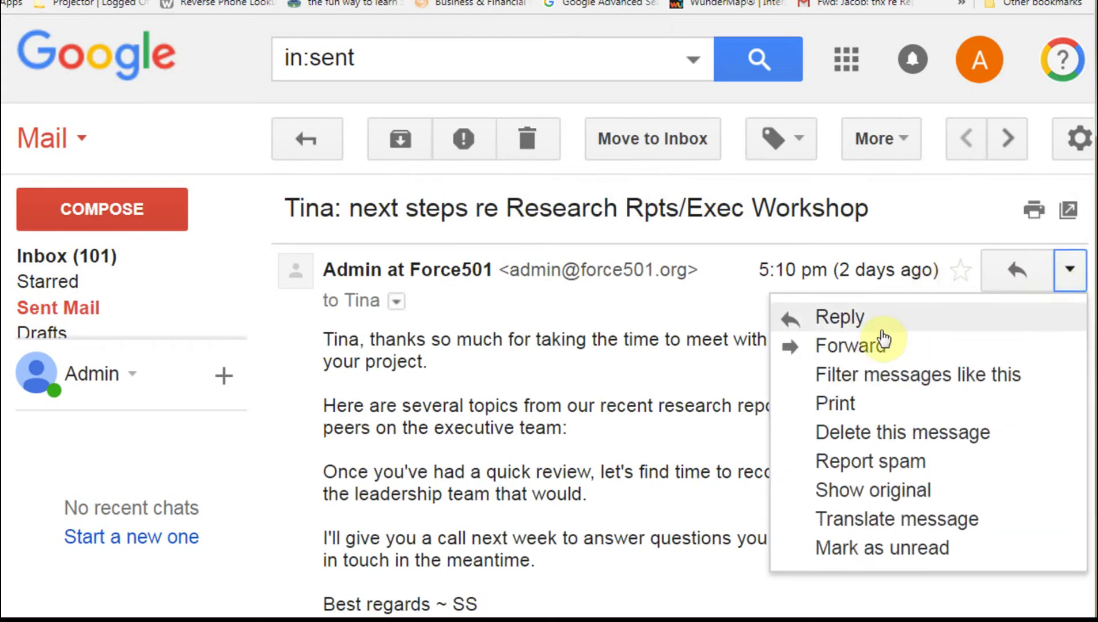
click(795, 346)
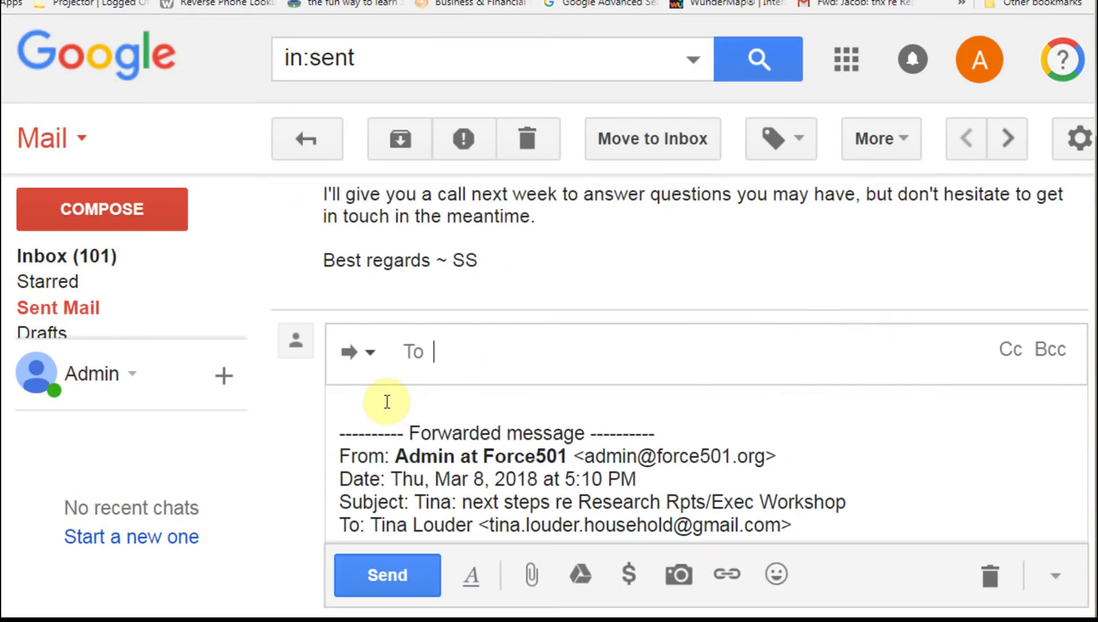
click(362, 407)
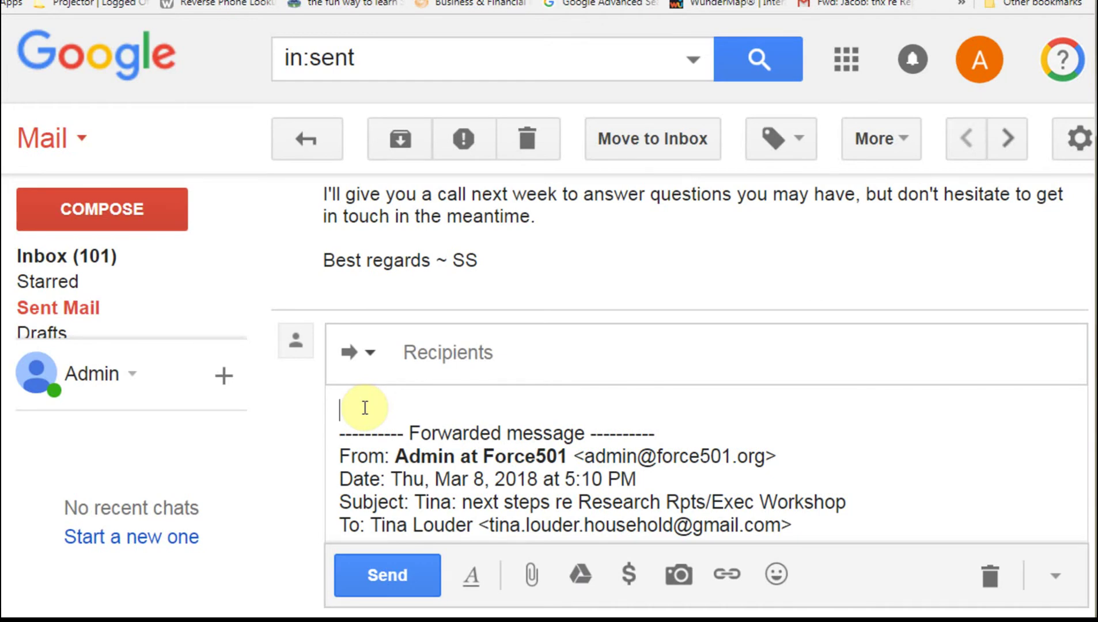
key(ctrl+a)
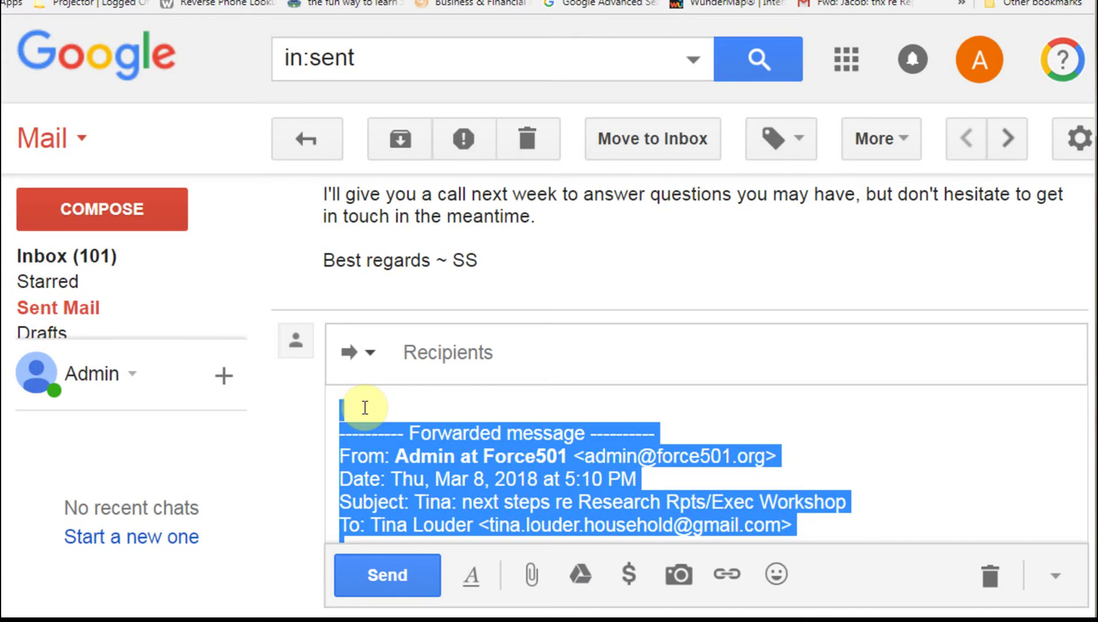
key(alt+Tab)
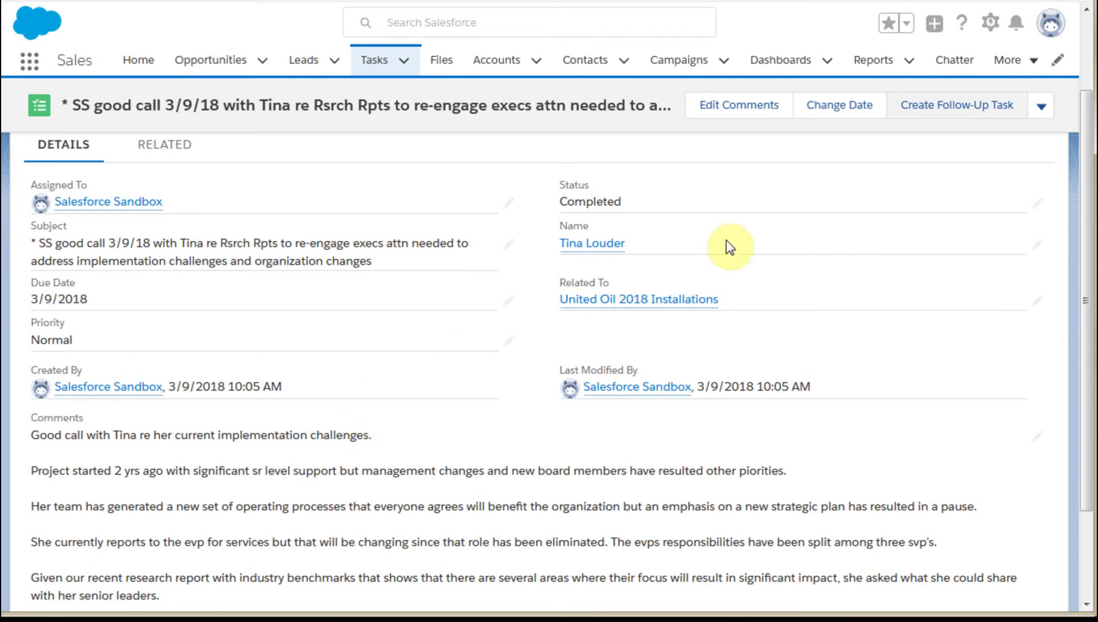
Create a follow-up task and paste the copied email into its Comments
click(957, 109)
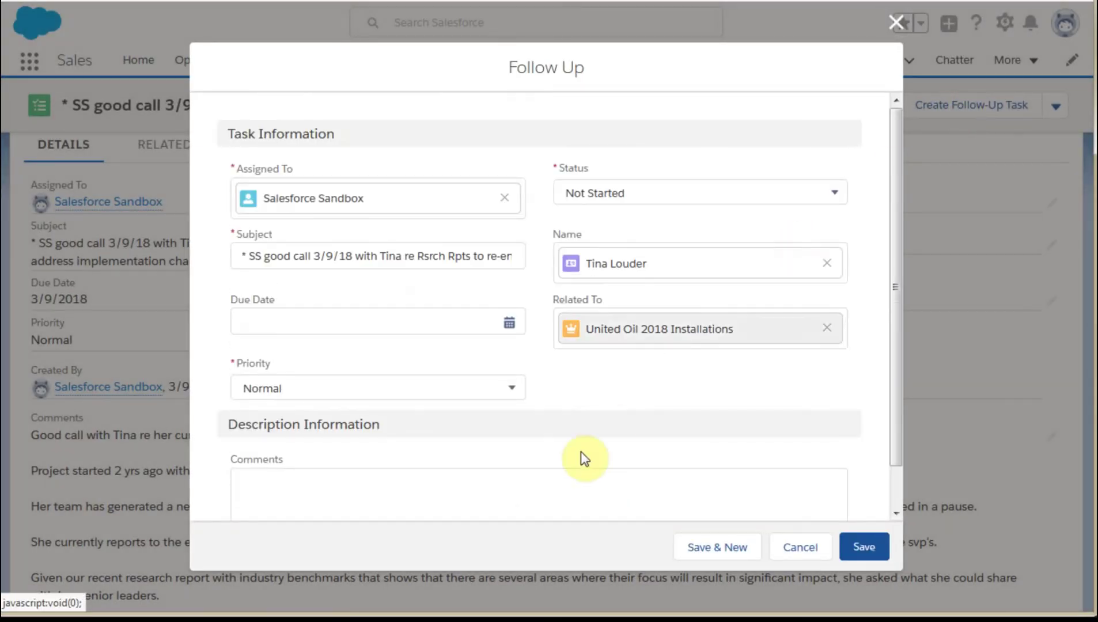
click(385, 489)
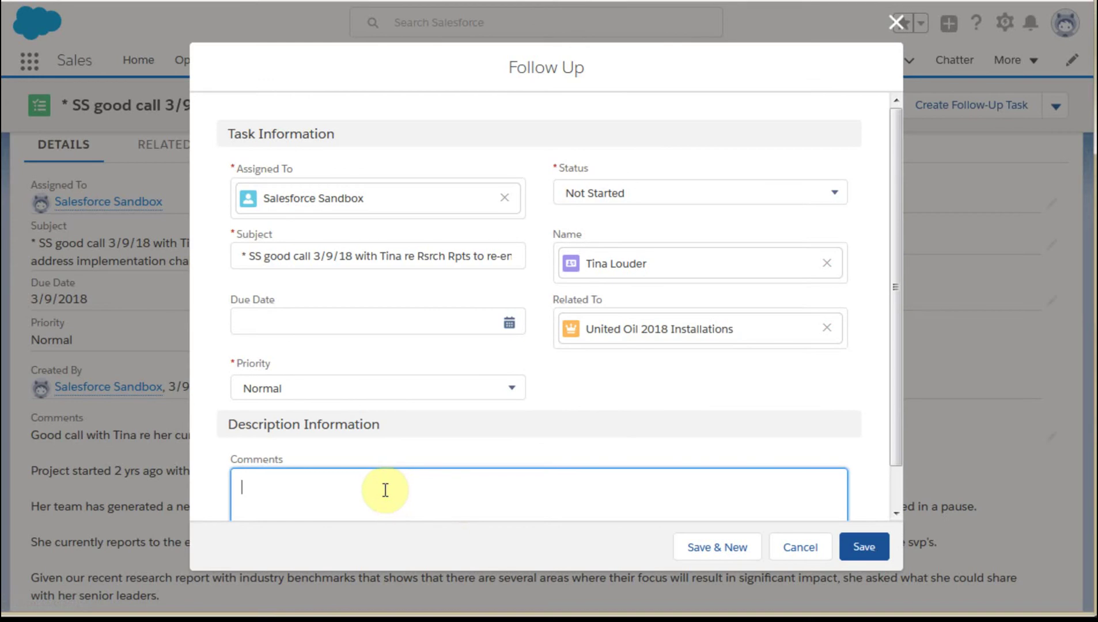
key(ctrl+v)
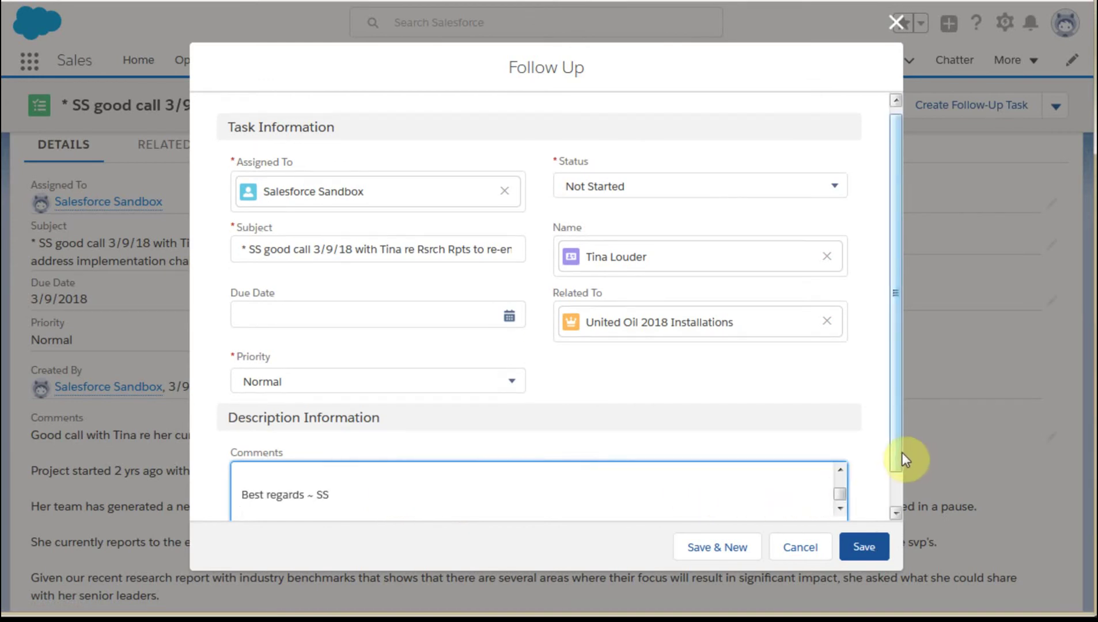
Enlarge the Comments box to show more of the pasted text and return to the form's top
scroll(894, 445, down, 1)
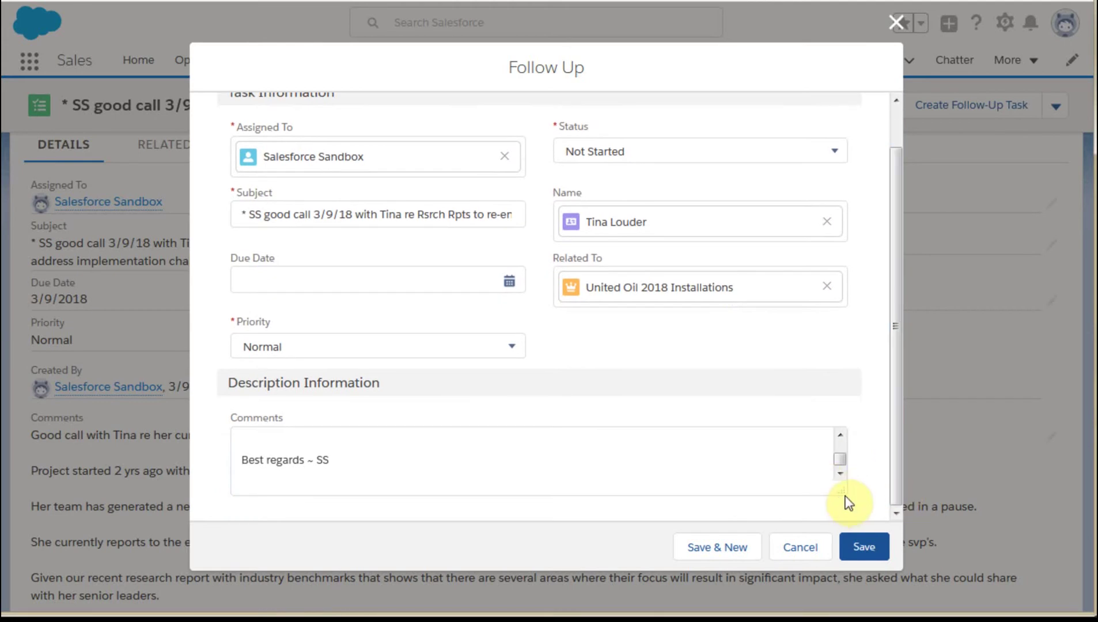
drag(845, 491, 818, 613)
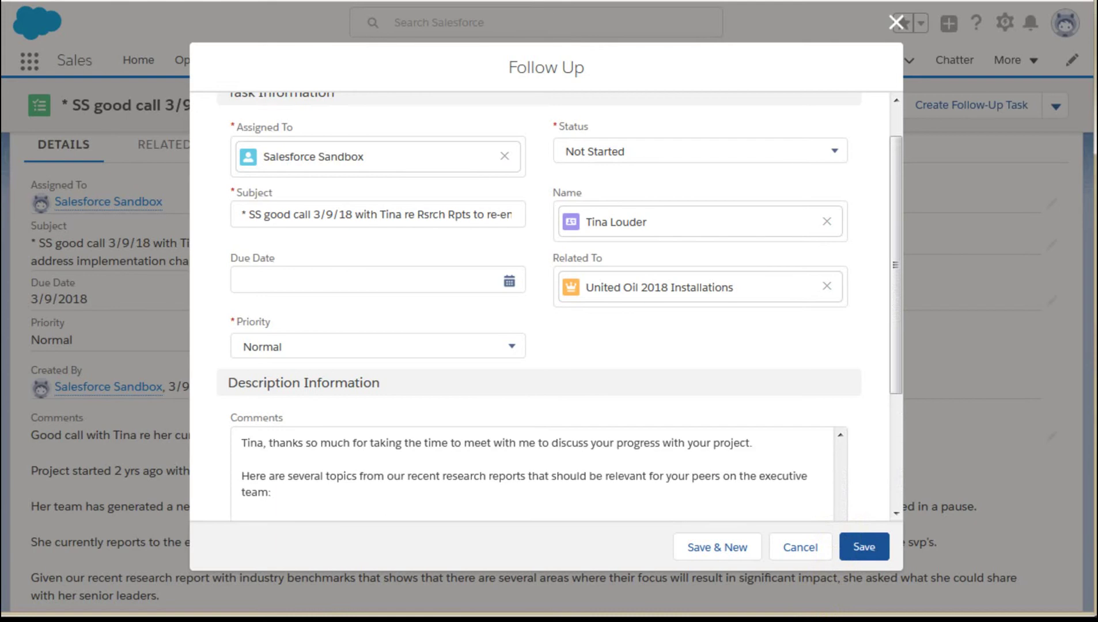
drag(900, 326, 898, 439)
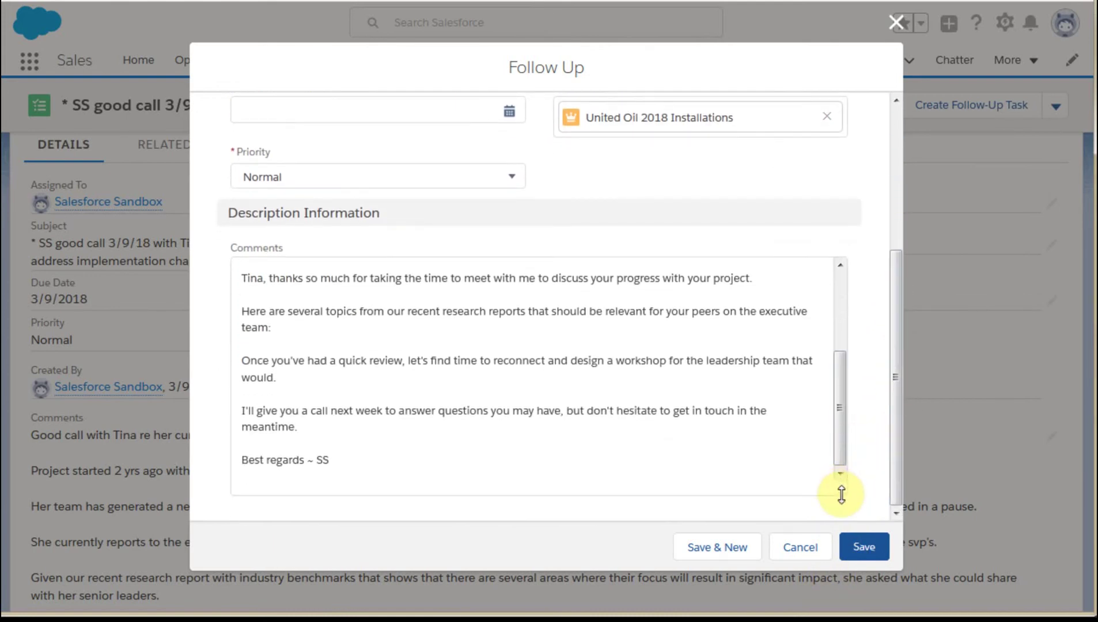
drag(840, 491, 835, 561)
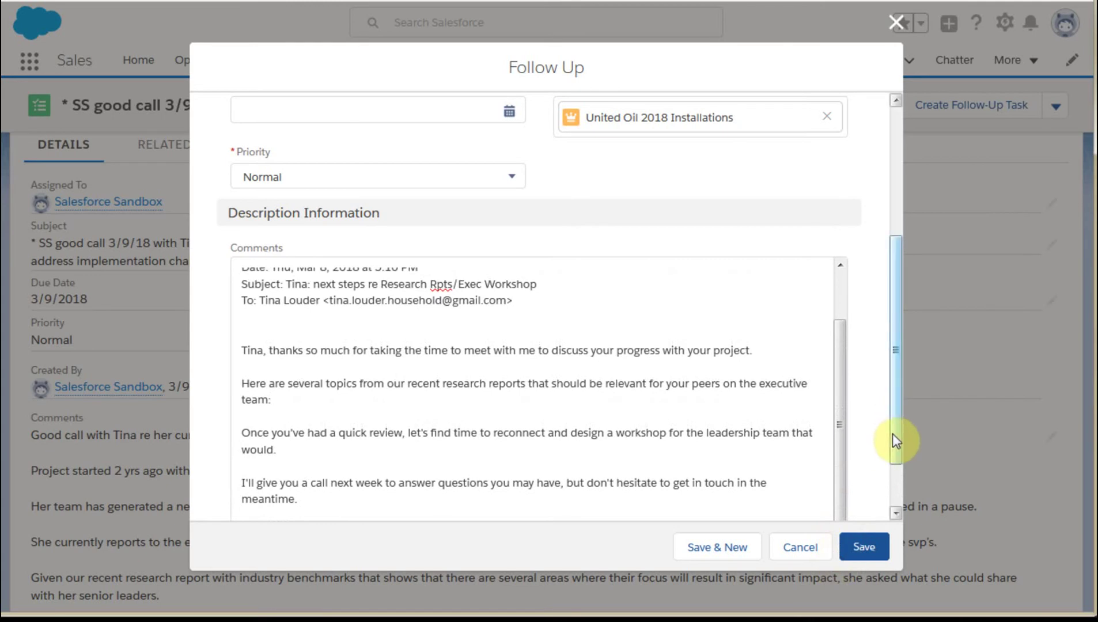
drag(893, 434, 895, 384)
drag(845, 474, 852, 387)
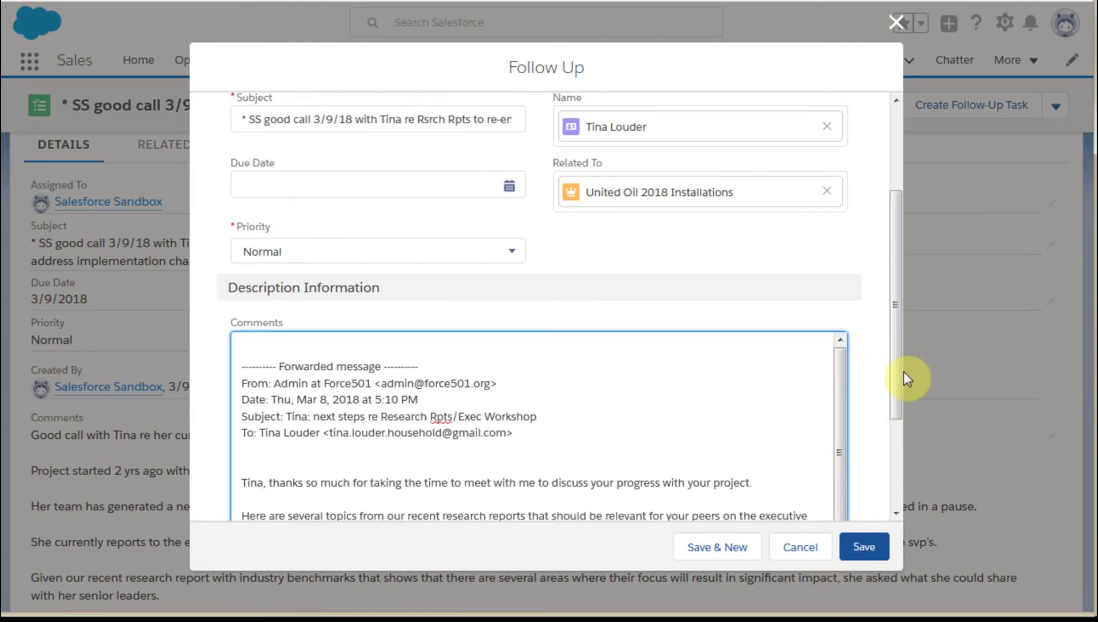
drag(901, 376, 896, 258)
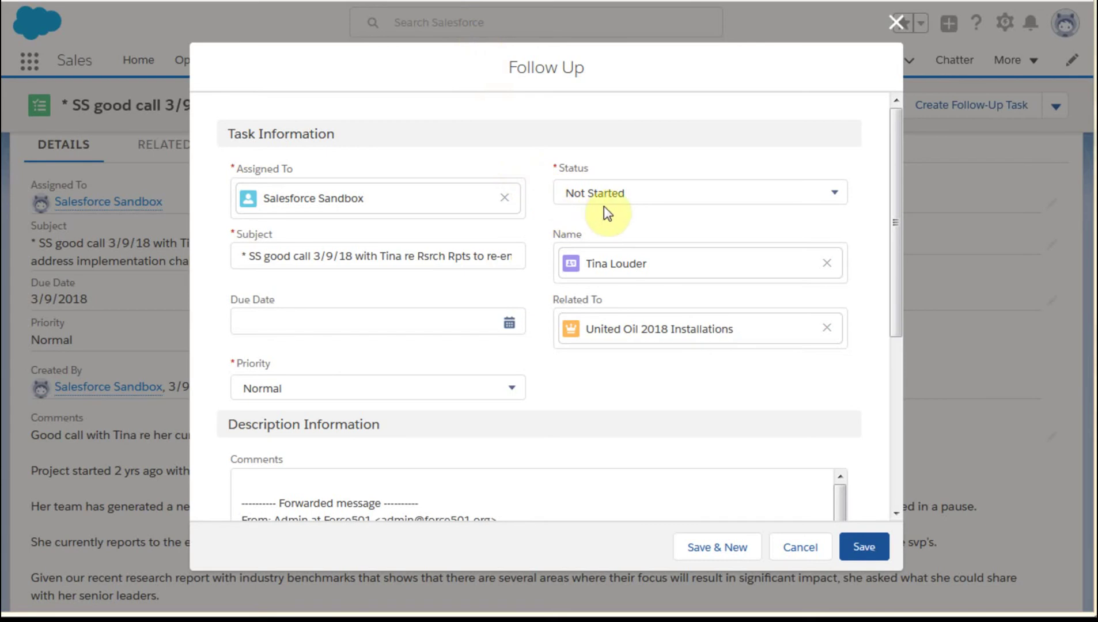
Set the follow-up to Completed, prefix its subject with '3/10 SS e'd follow-up after', due 3/10/2018
click(833, 197)
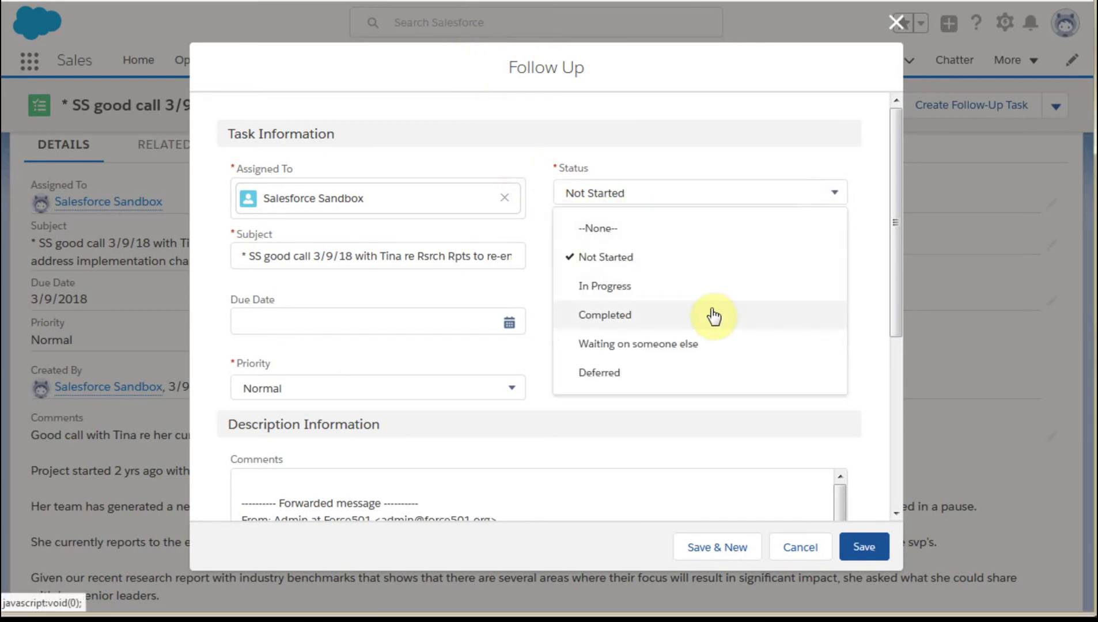
click(712, 315)
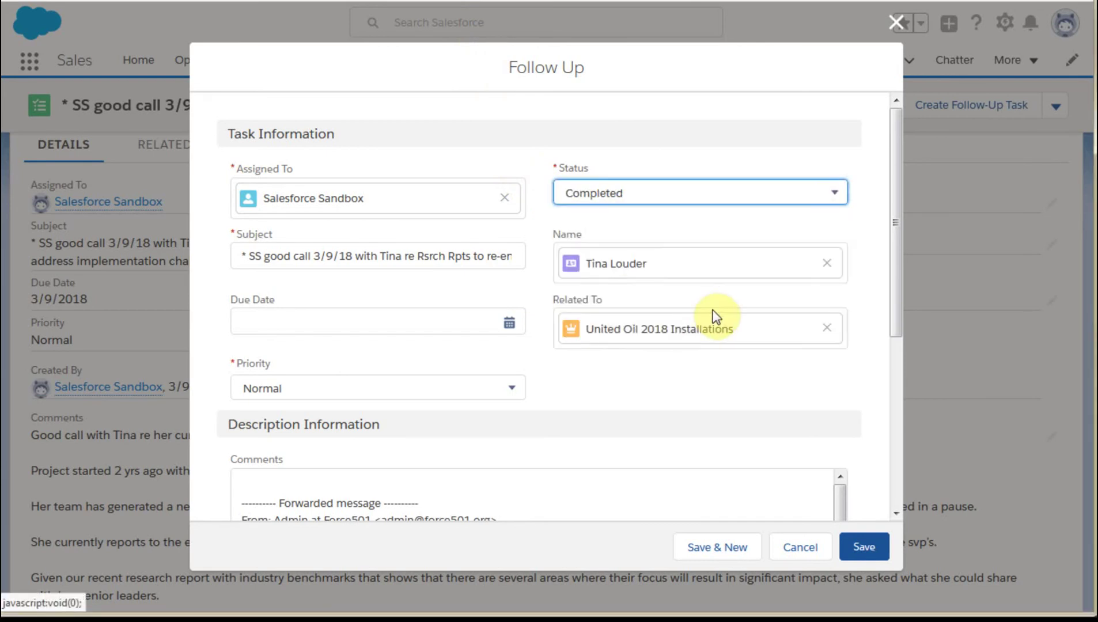
click(254, 257)
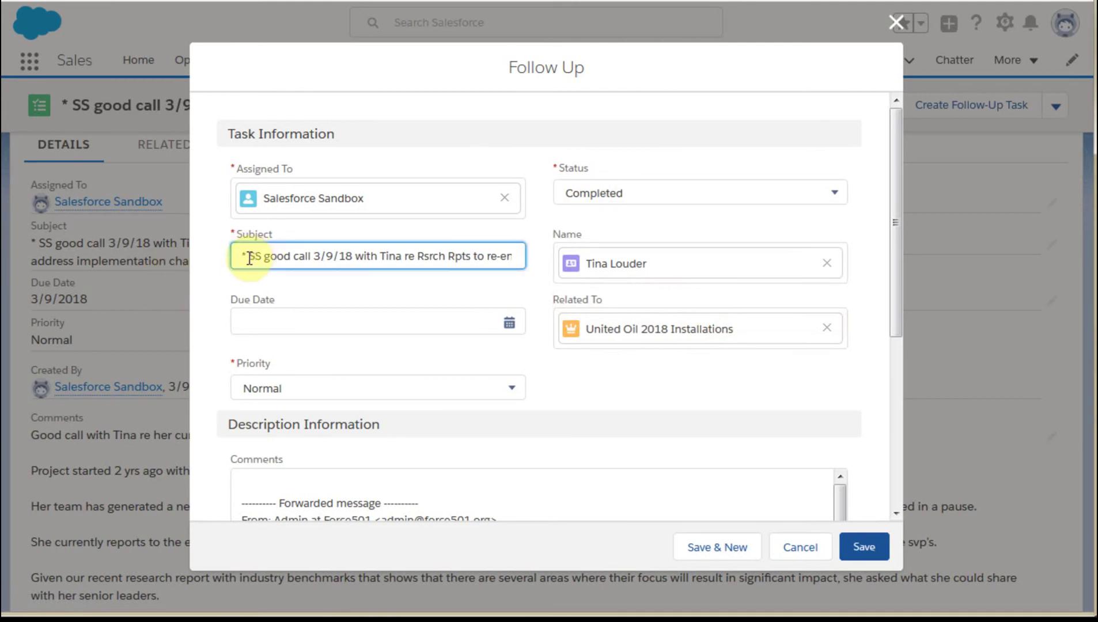
text(3/10 SS e'd follow-up after * SS good call 3/9/18 witl)
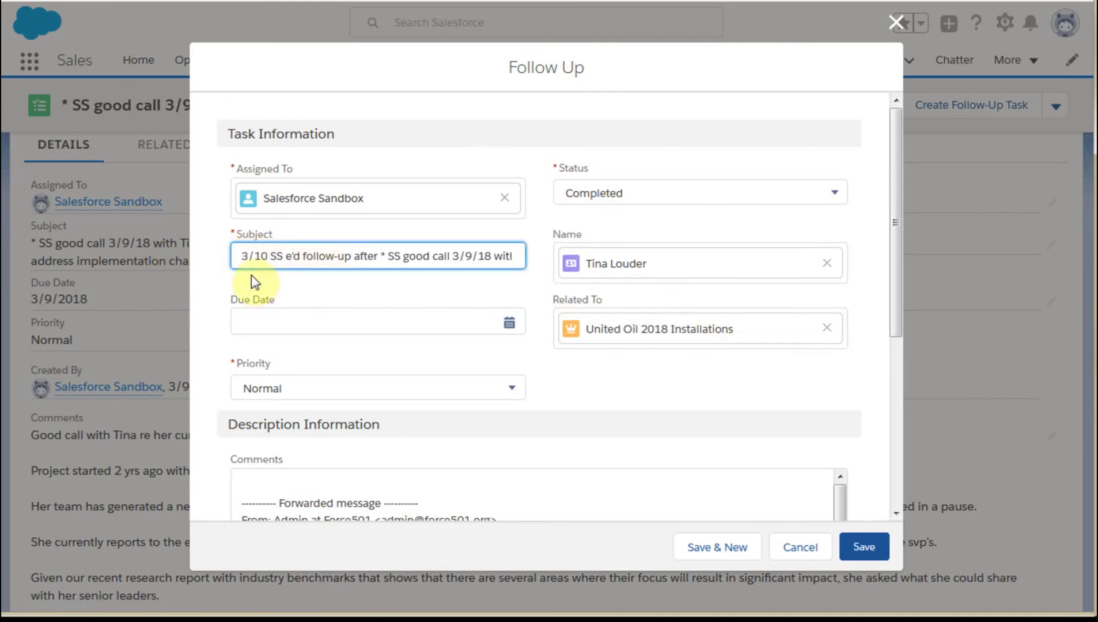
click(319, 321)
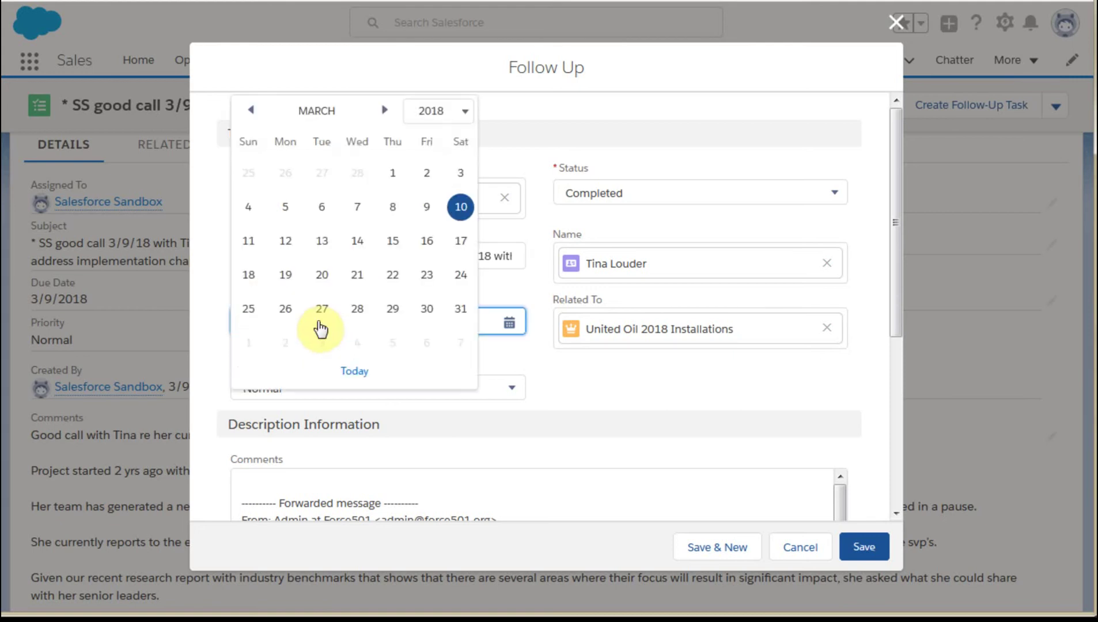
click(461, 207)
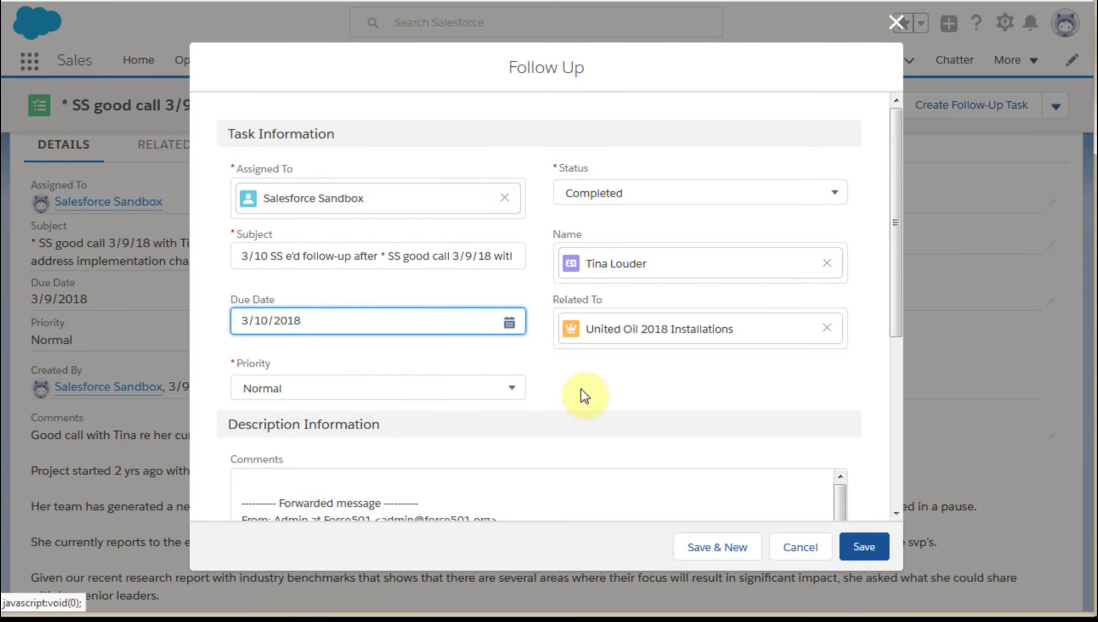
scroll(614, 369, down, 3)
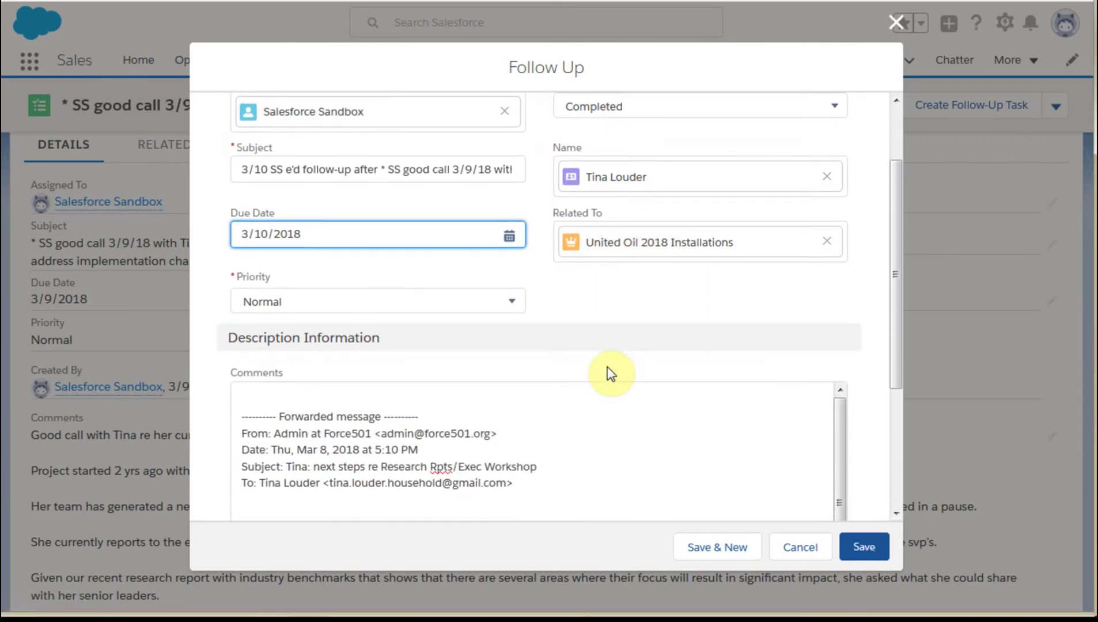
Save the completed follow-up and start a new task with the email text pasted into Comments
click(725, 549)
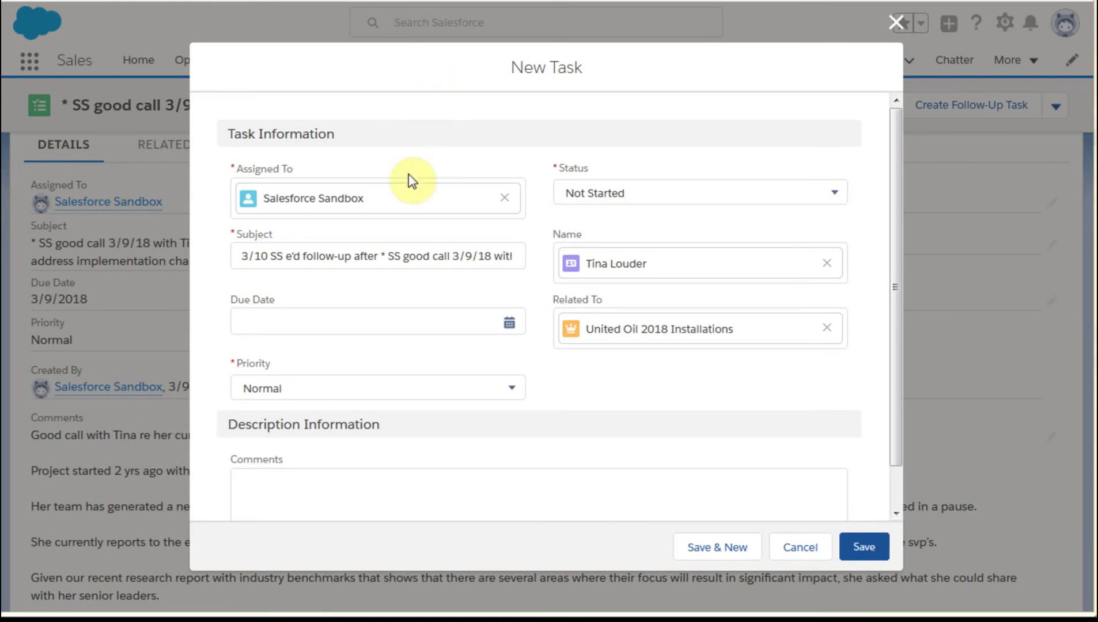
click(278, 489)
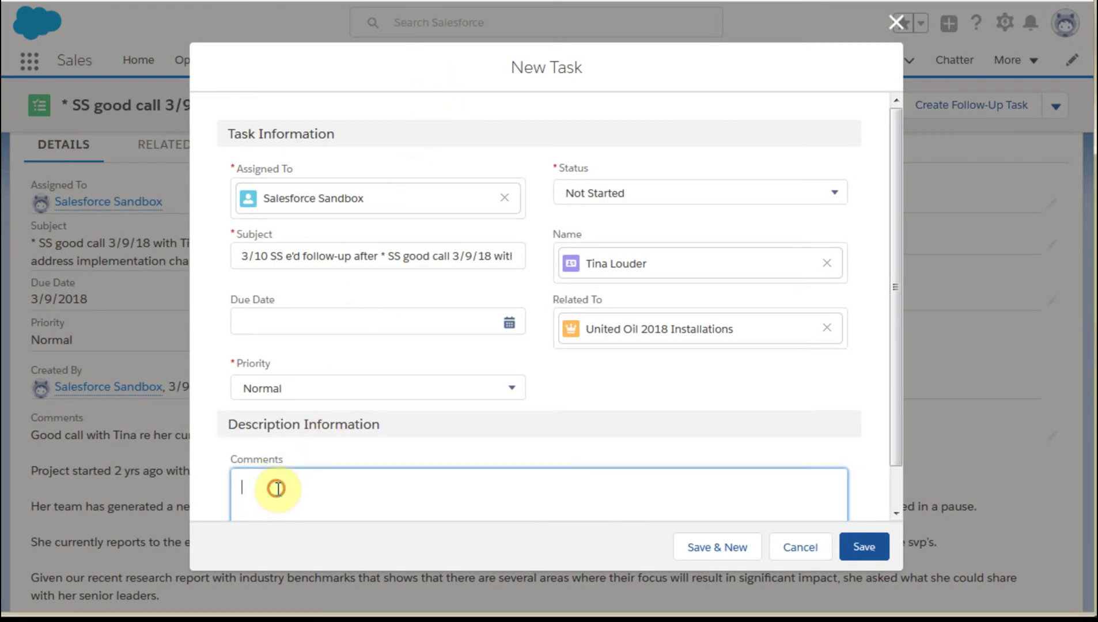
text(Best regards – SS)
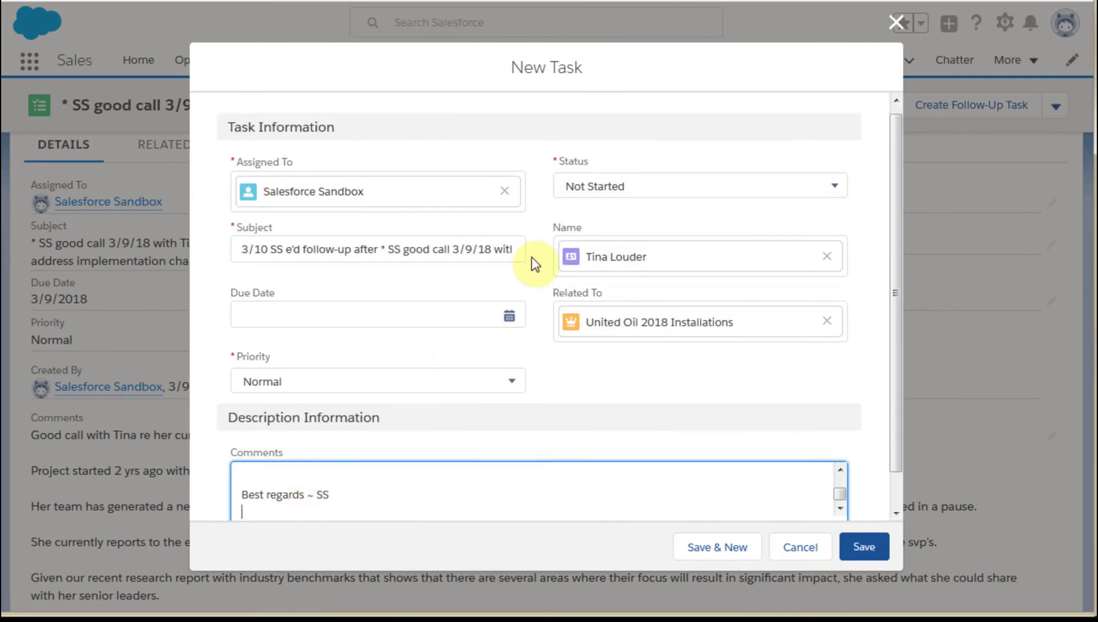
Save the new task as In Progress, due 3/14/2018, with the subject prefixed 'Resp to'
click(618, 186)
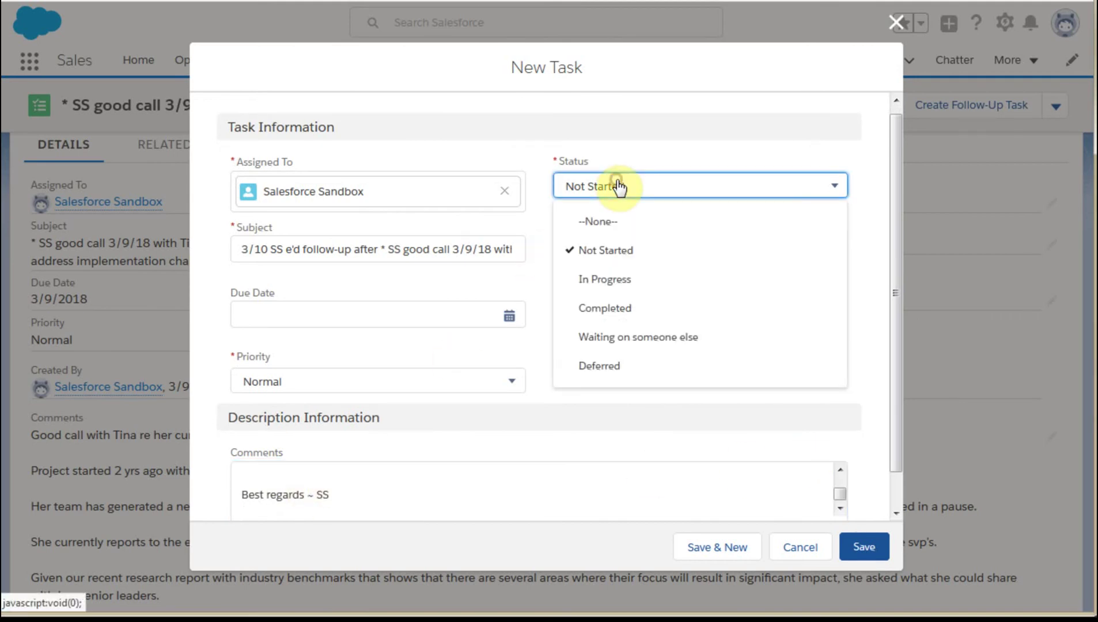
click(594, 278)
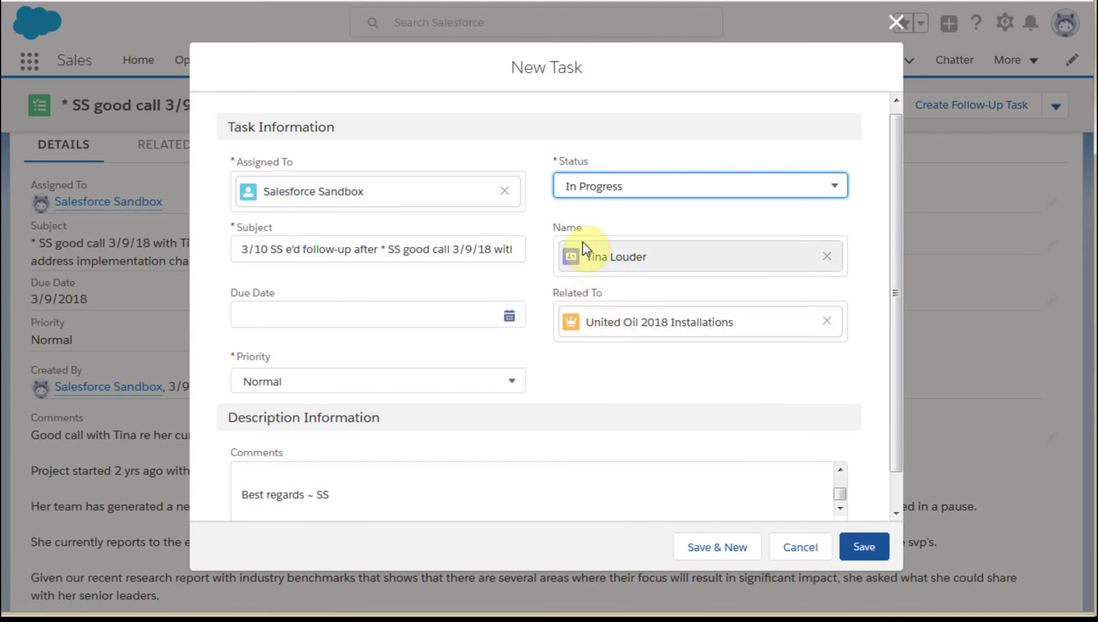
click(355, 315)
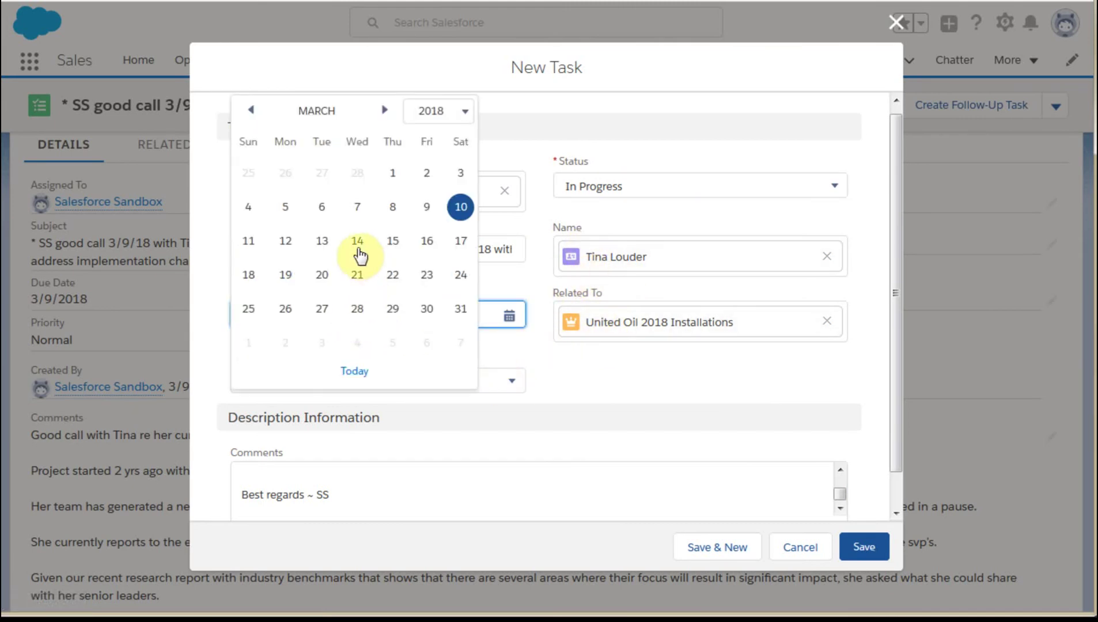
click(356, 243)
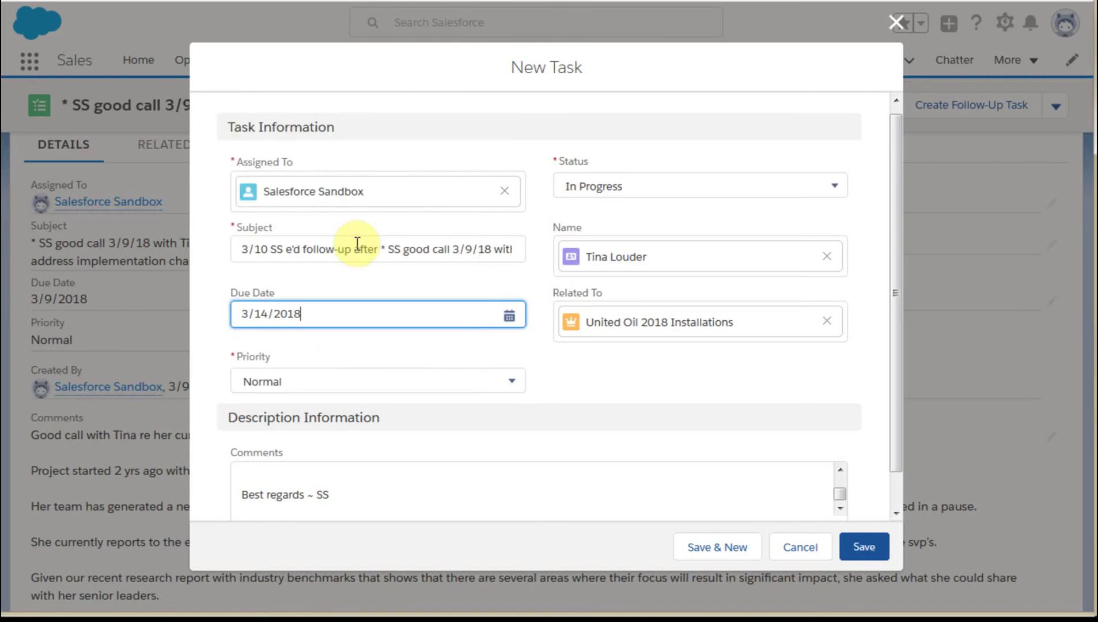
click(243, 252)
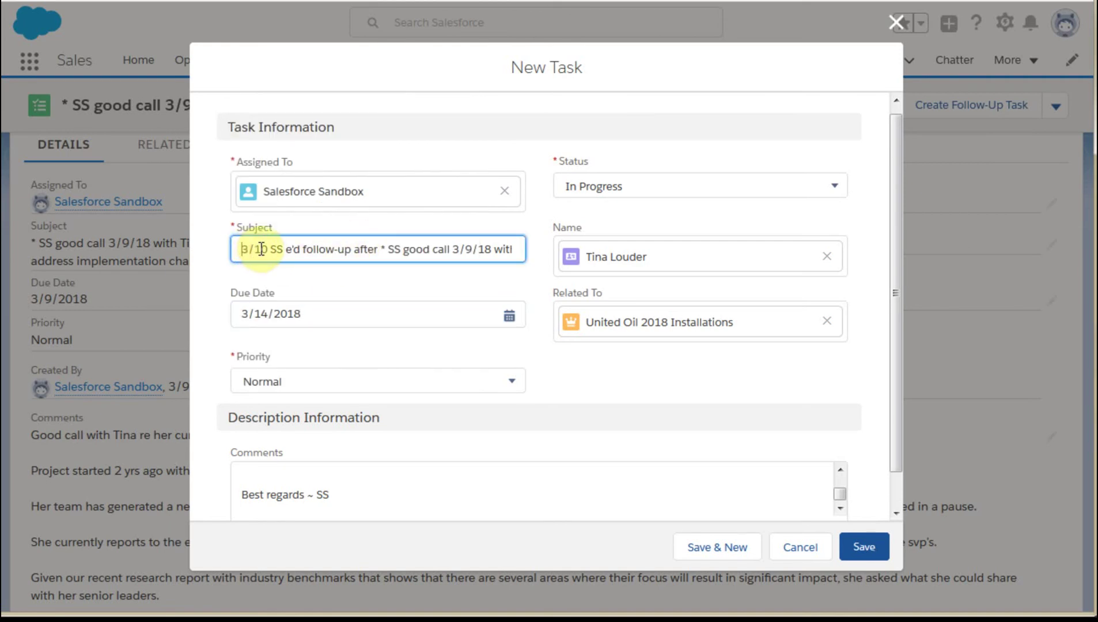
text(Resp to)
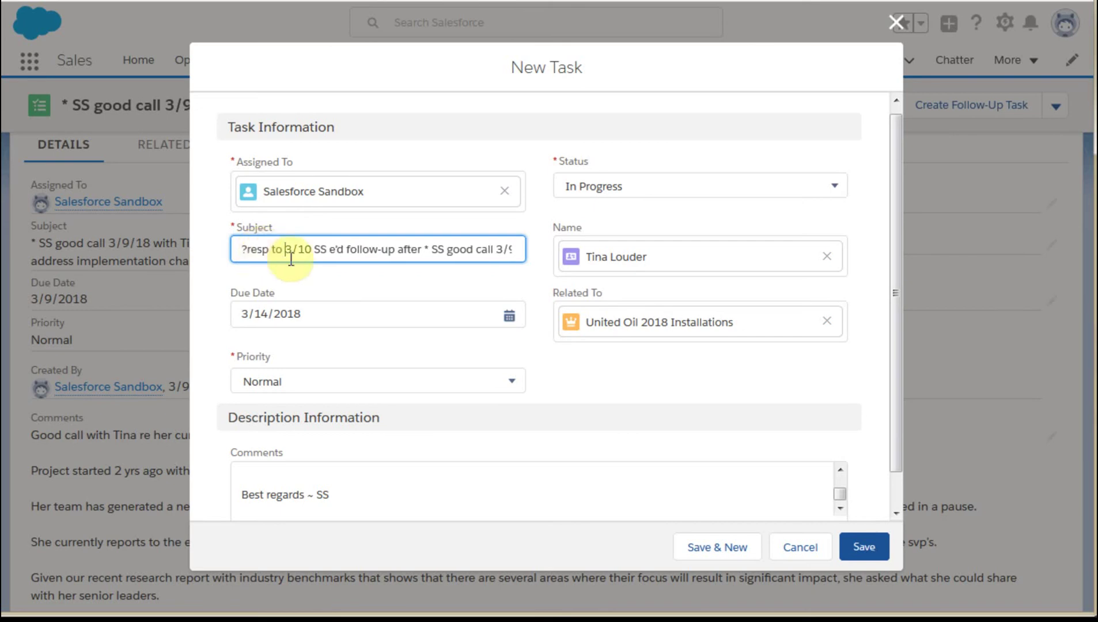
click(867, 555)
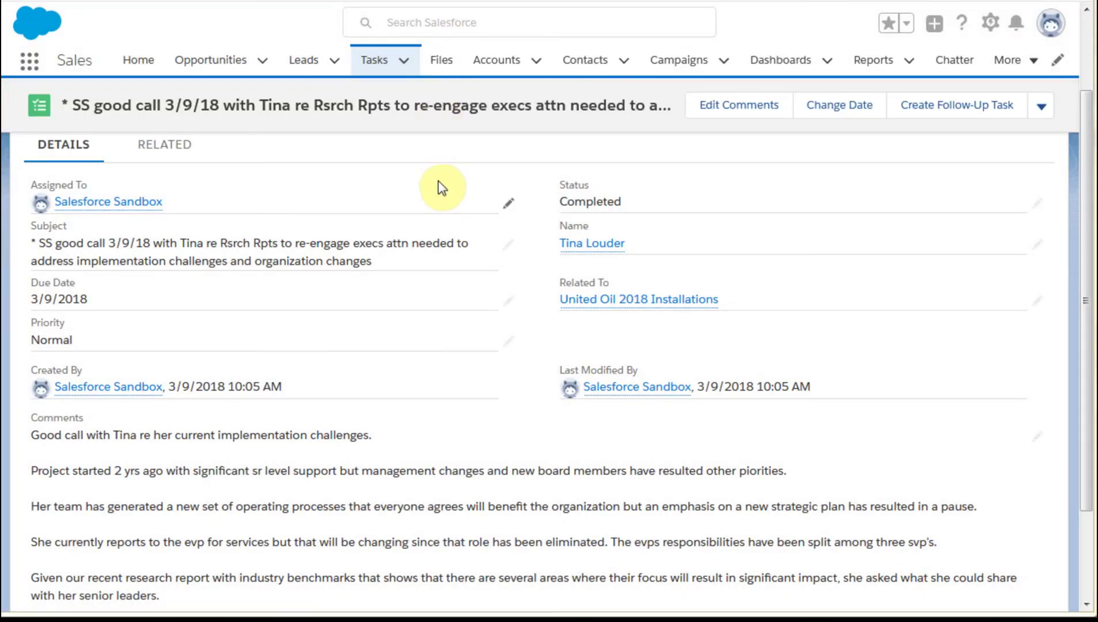
Open the United Oil 2018 Installations opportunity linked to the task
click(381, 65)
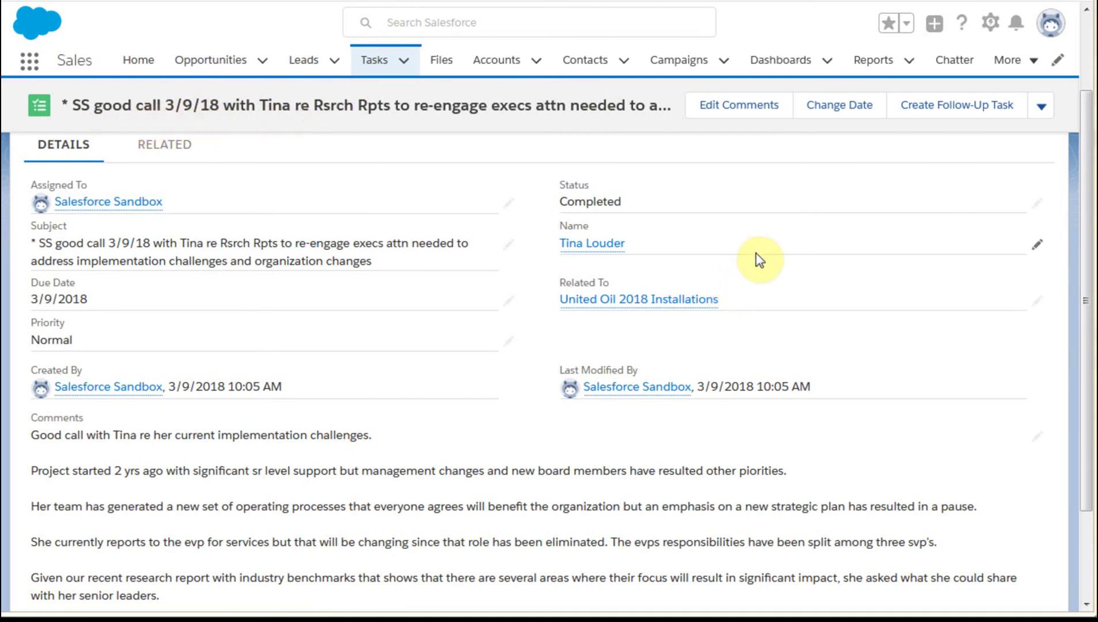
mouse_move(602, 306)
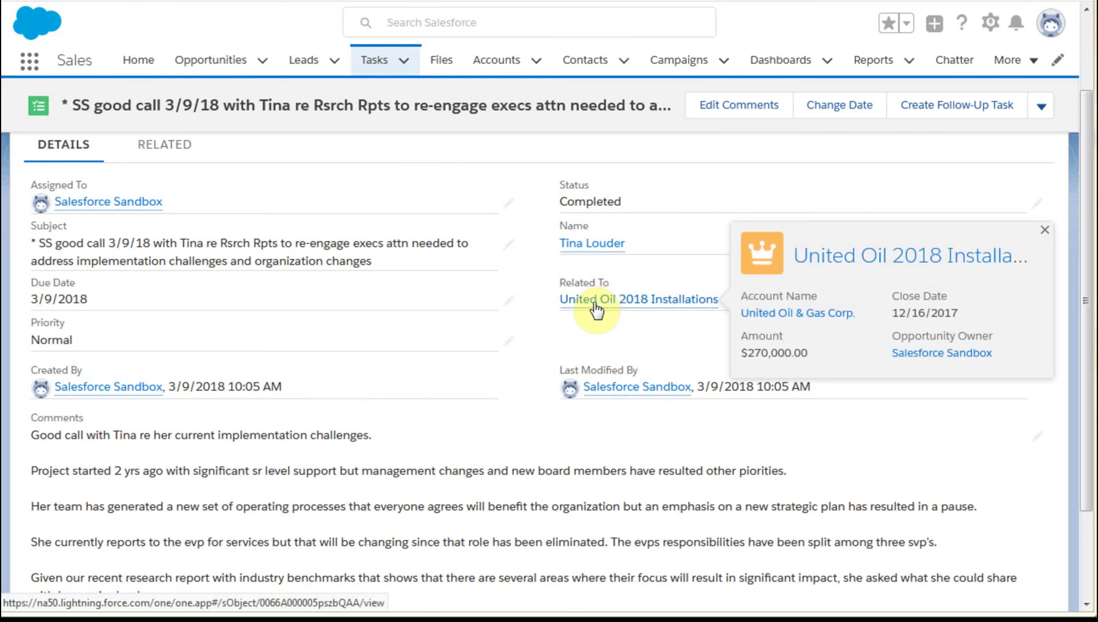
click(602, 306)
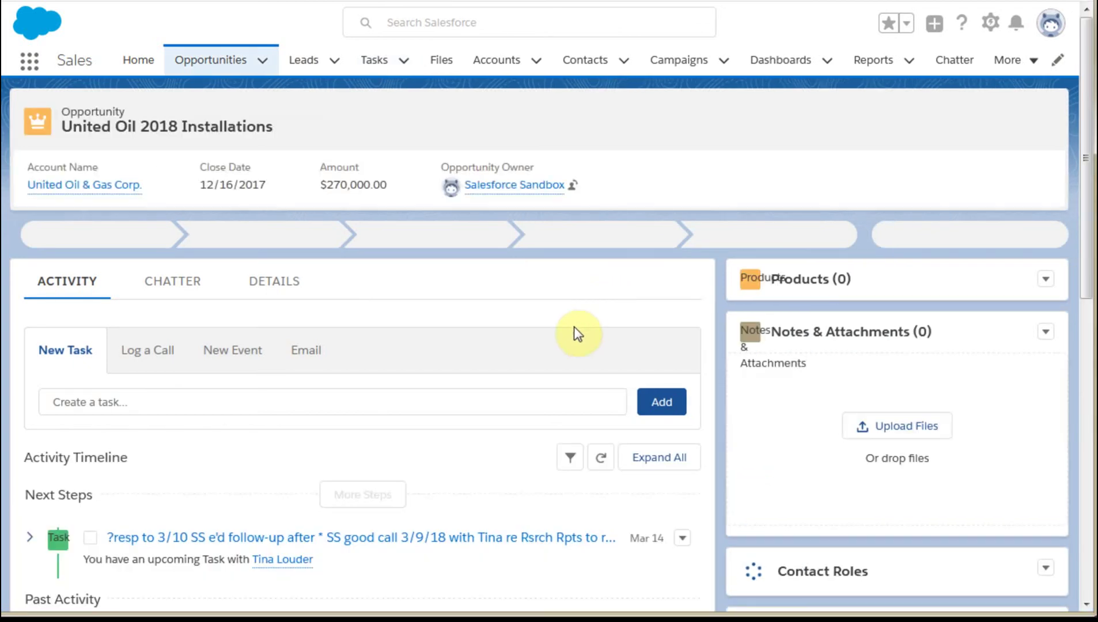
scroll(574, 327, down, 5)
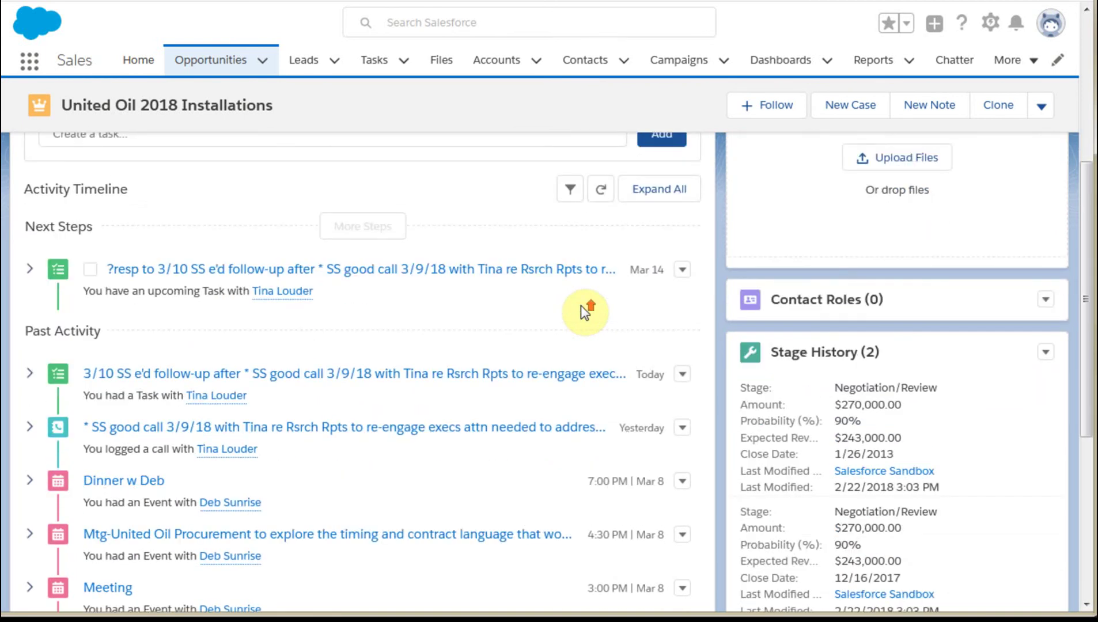
scroll(583, 312, up, 5)
scroll(581, 306, down, 3)
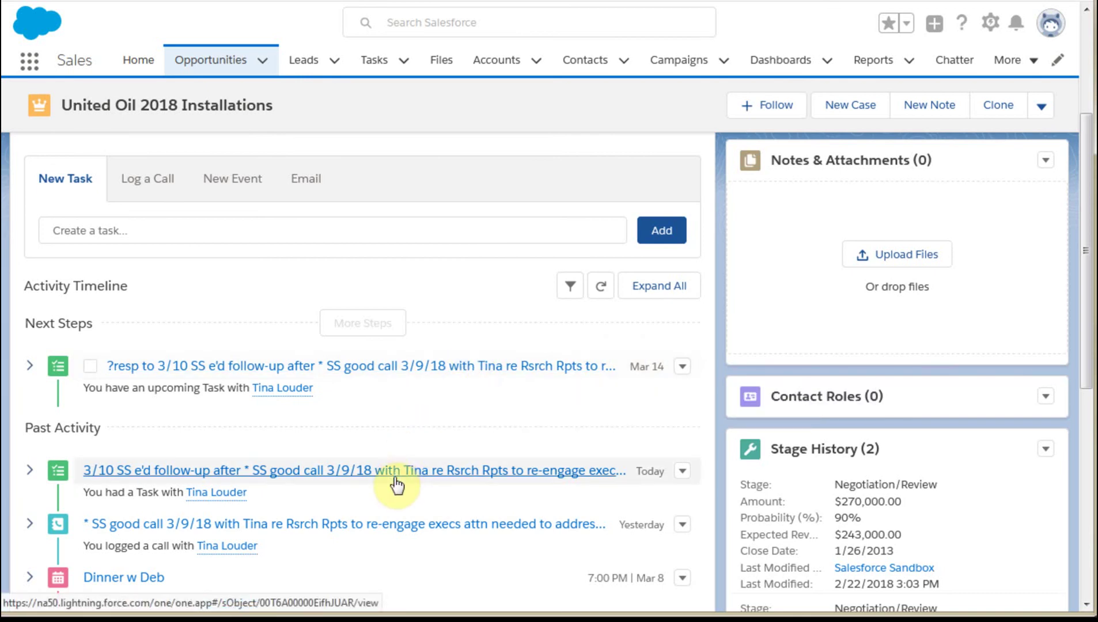
scroll(397, 484, down, 7)
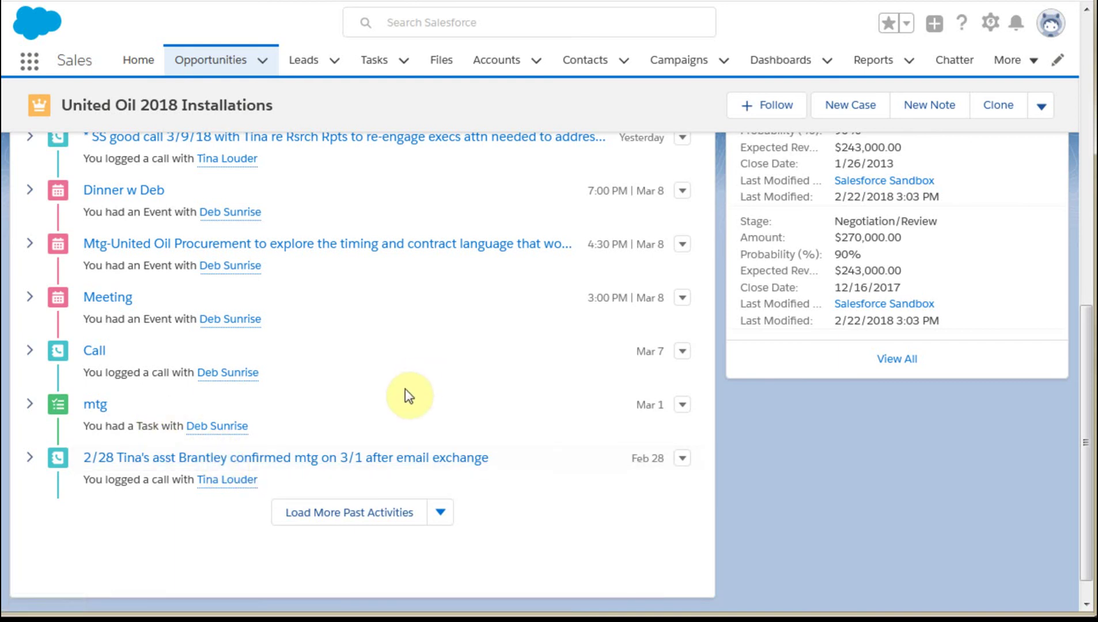
scroll(408, 396, up, 1)
scroll(408, 396, up, 10)
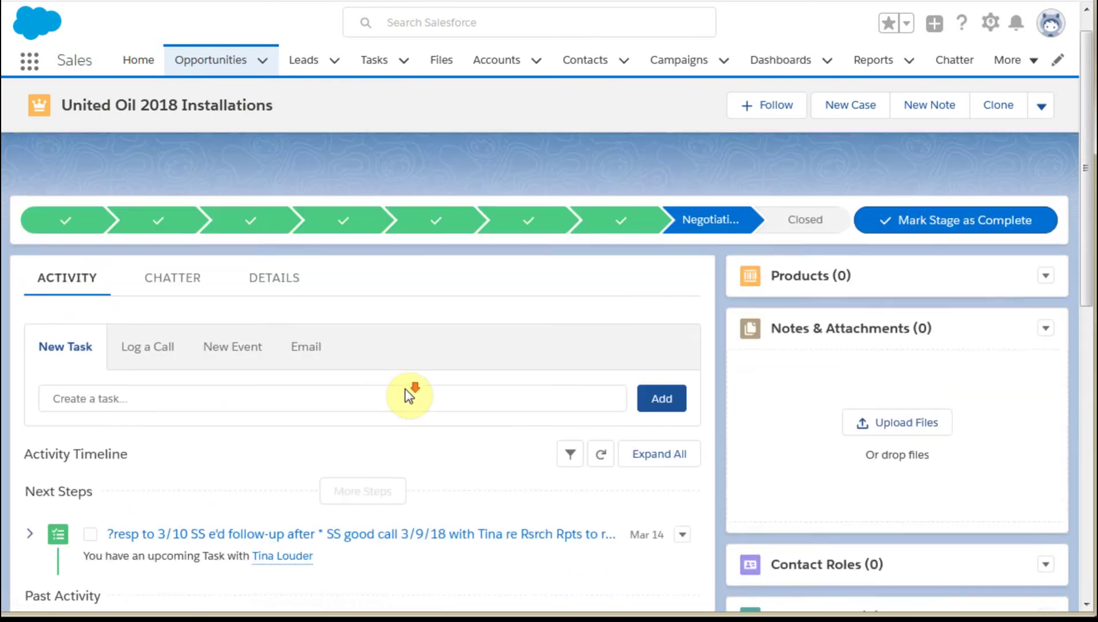
scroll(363, 447, down, 2)
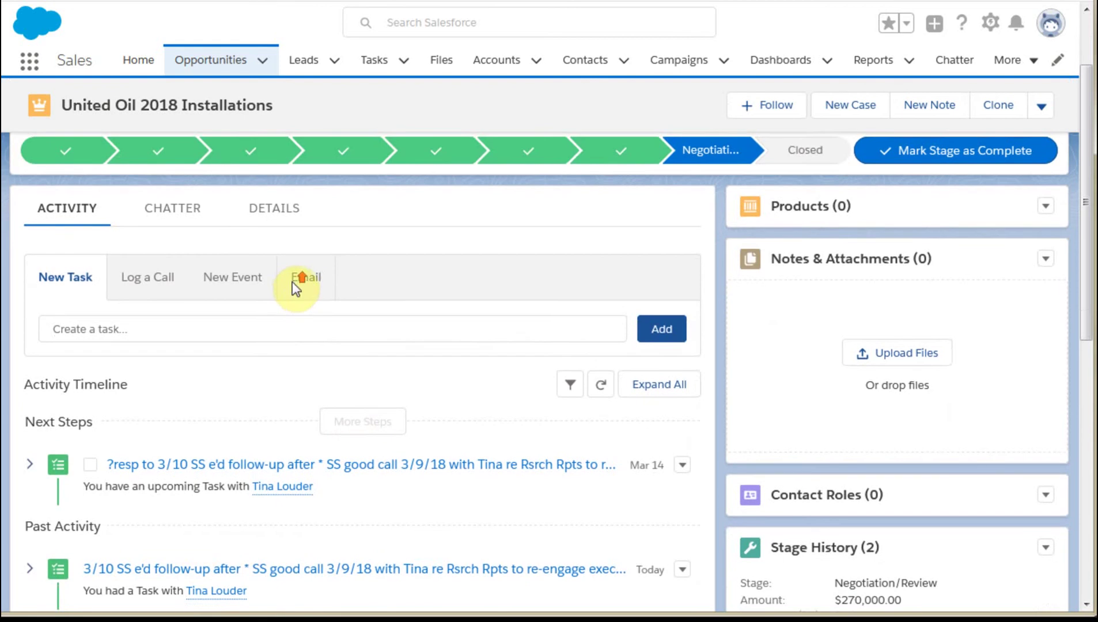
scroll(294, 283, up, 2)
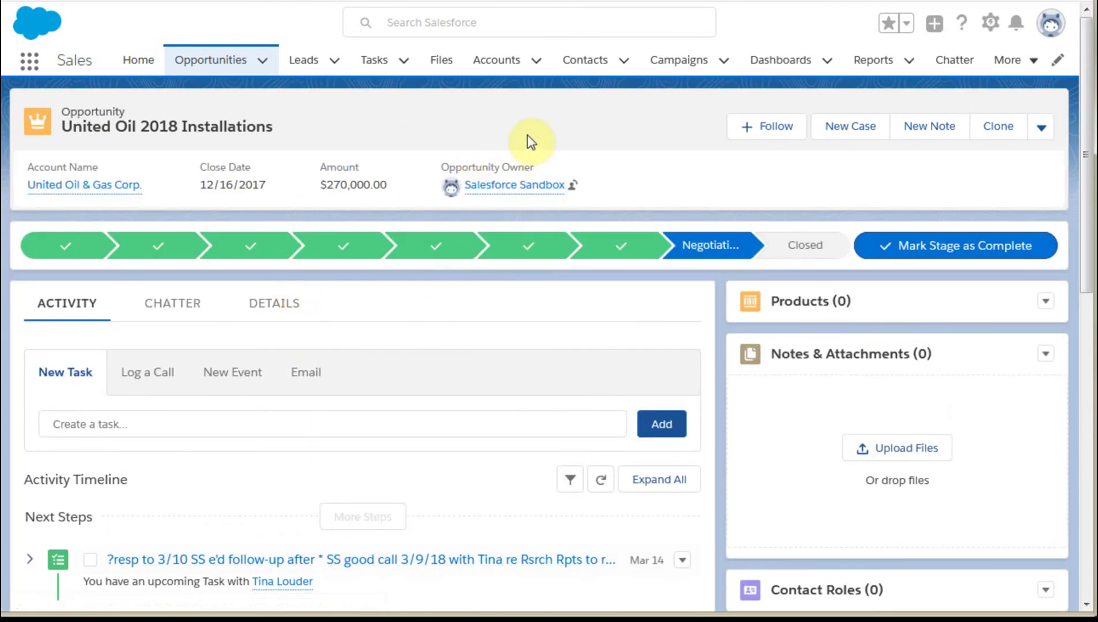
Return to the Sales home page and check the 'resp to 3/10' task due Mar 14 in My Tasks
key(alt+Left)
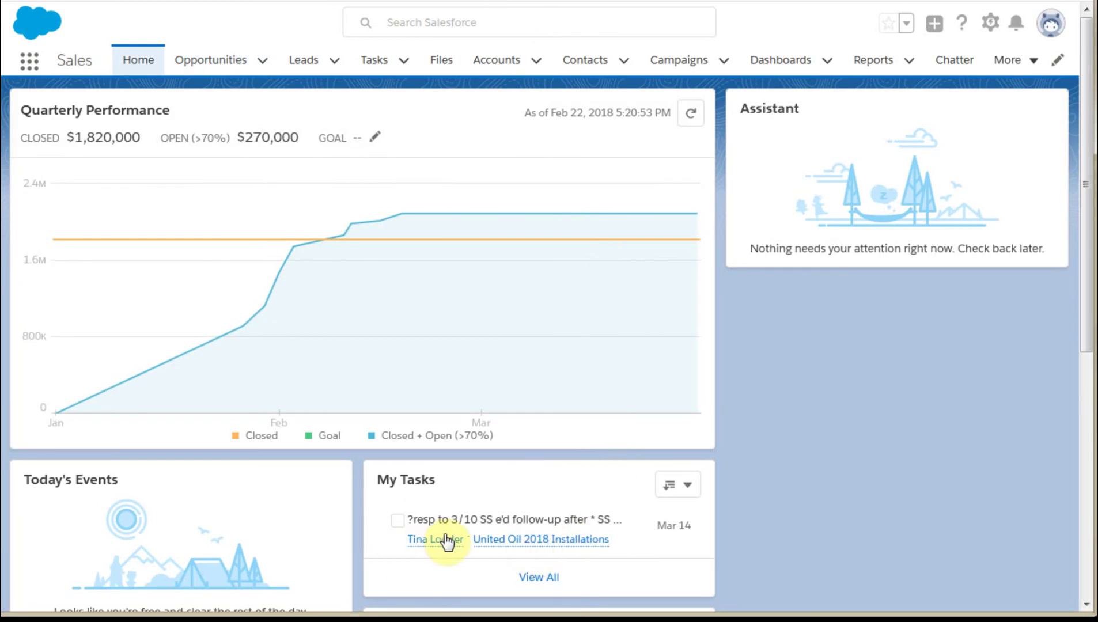
mouse_move(448, 544)
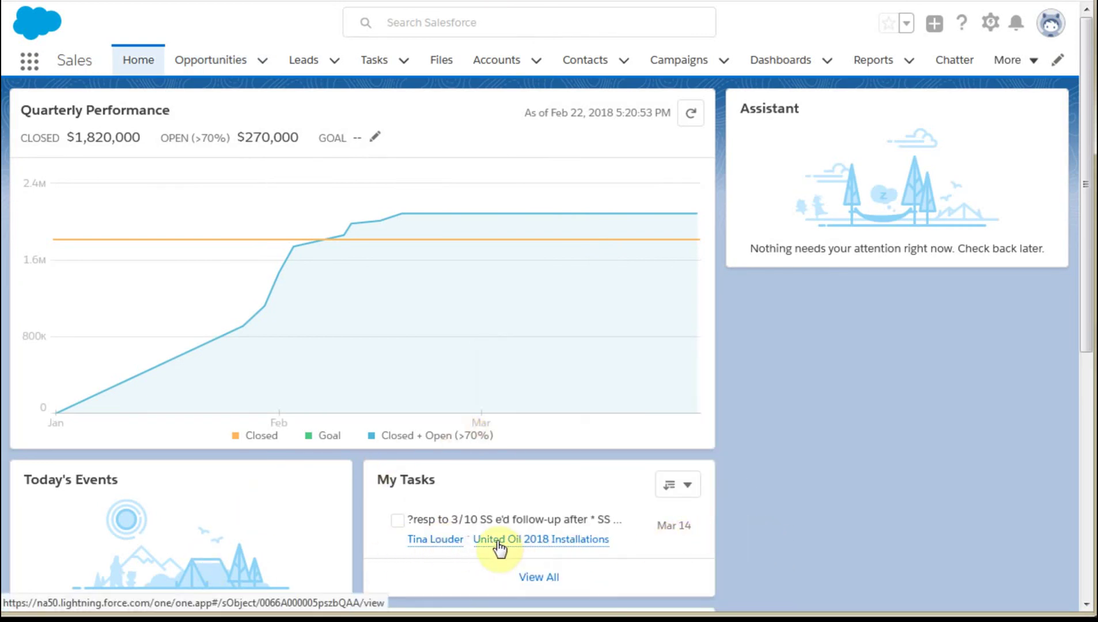
mouse_move(497, 542)
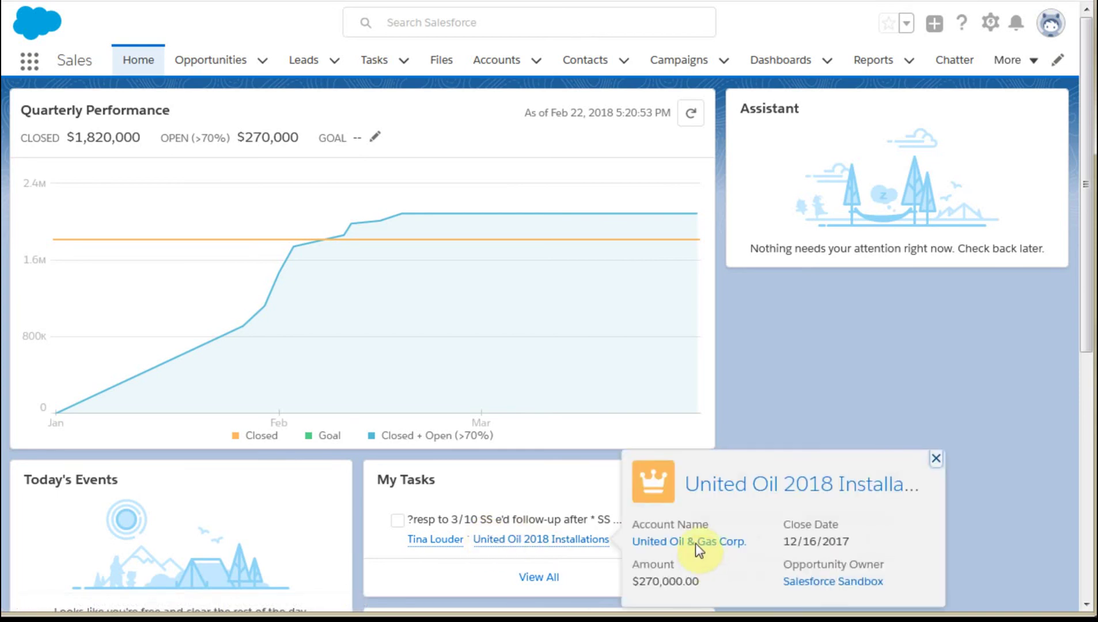